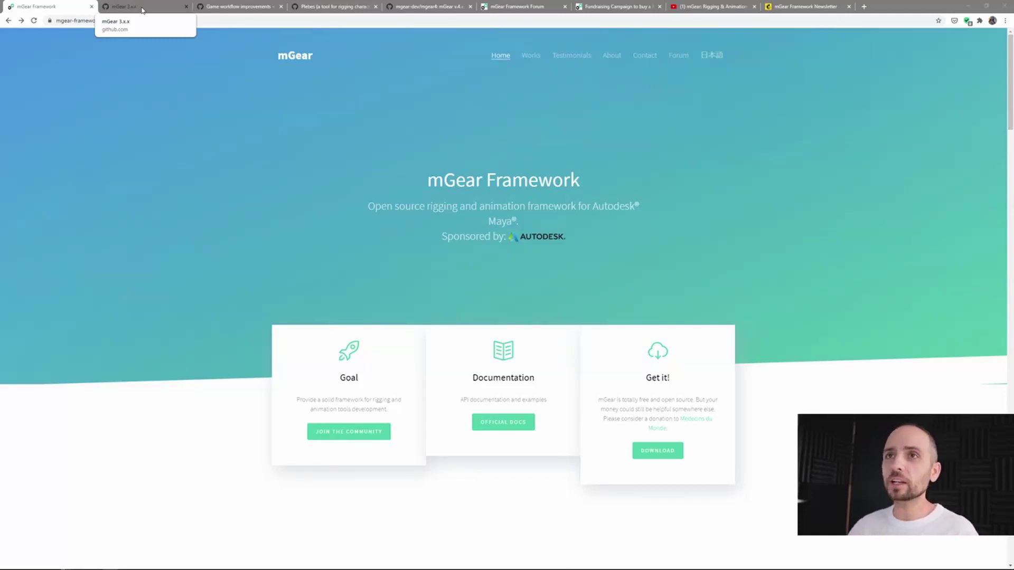
# Step: Switch to the mGear shifter pull request #96, 'Plebes', on GitHub
pyautogui.click(319, 9)
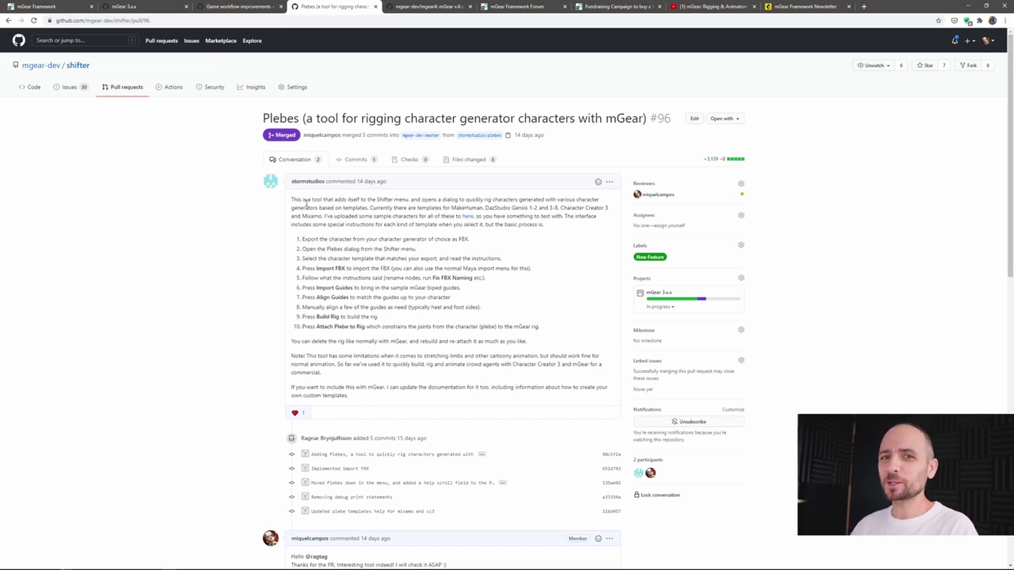
# Step: Scroll through the Plebes pull request description, then bring the plebes folder window forward
pyautogui.scroll(-2, 404, 267)
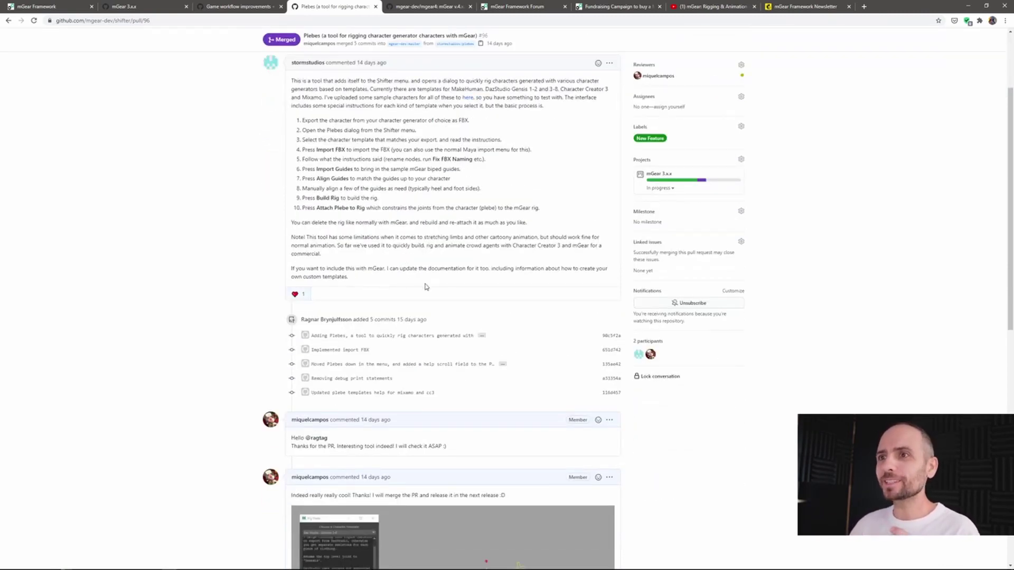
pyautogui.scroll(-2, 426, 313)
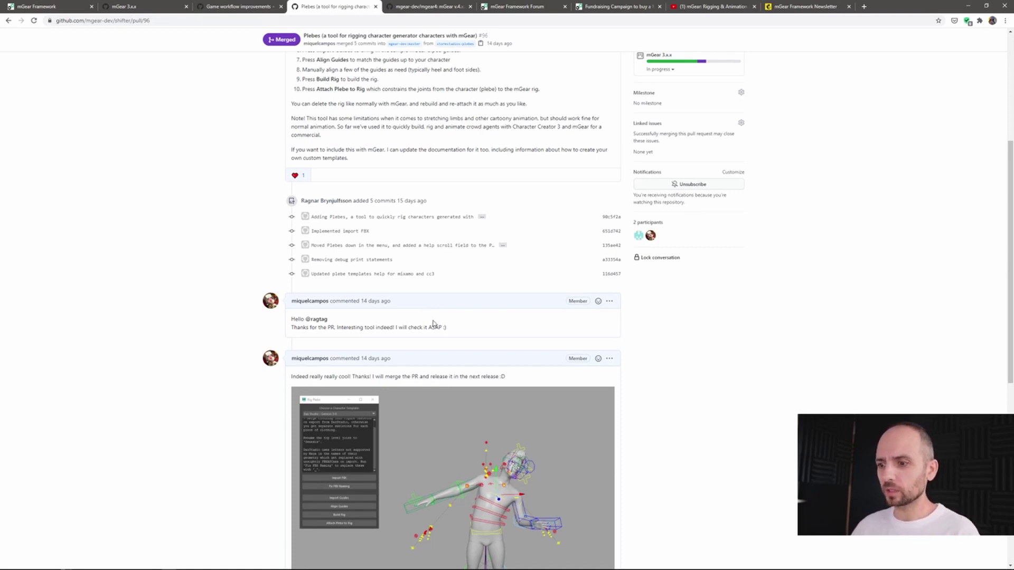
pyautogui.hotkey('alt', 'Tab')
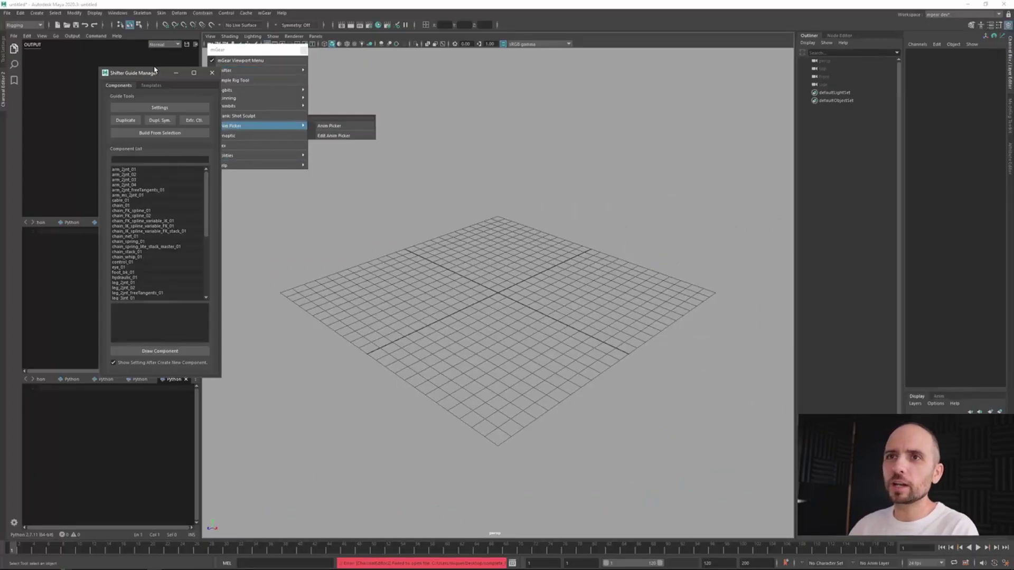
# Step: Try dropping CharacterCreator3.Fbx into Maya and dismiss the unrecognized file type warning
pyautogui.moveTo(155, 75); pyautogui.dragTo(101, 68)
pyautogui.hotkey('alt', 'Tab')
pyautogui.hotkey('alt', 'Tab')
pyautogui.hotkey('alt', 'Tab')
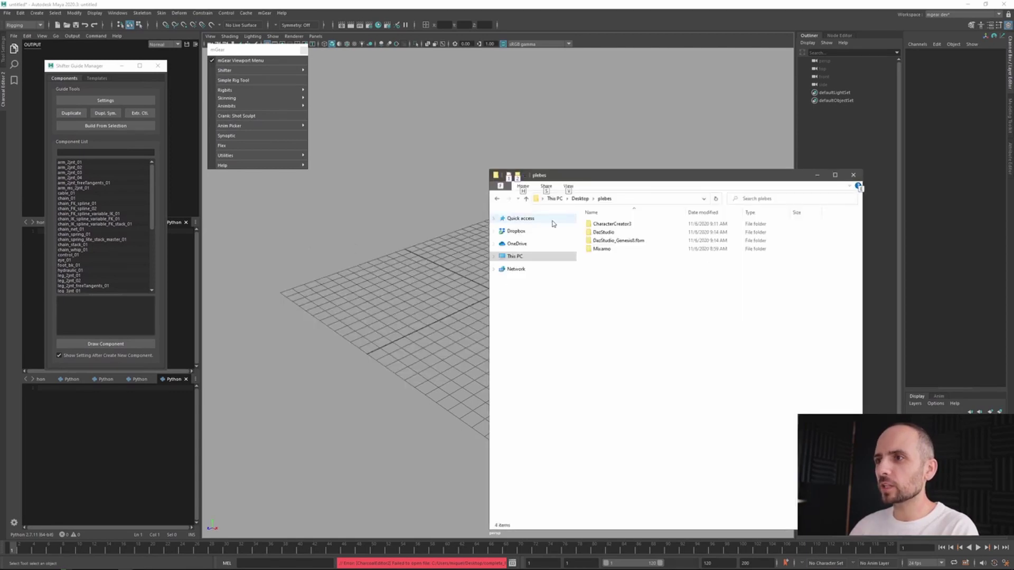
pyautogui.doubleClick(634, 224)
pyautogui.moveTo(634, 237); pyautogui.dragTo(372, 286)
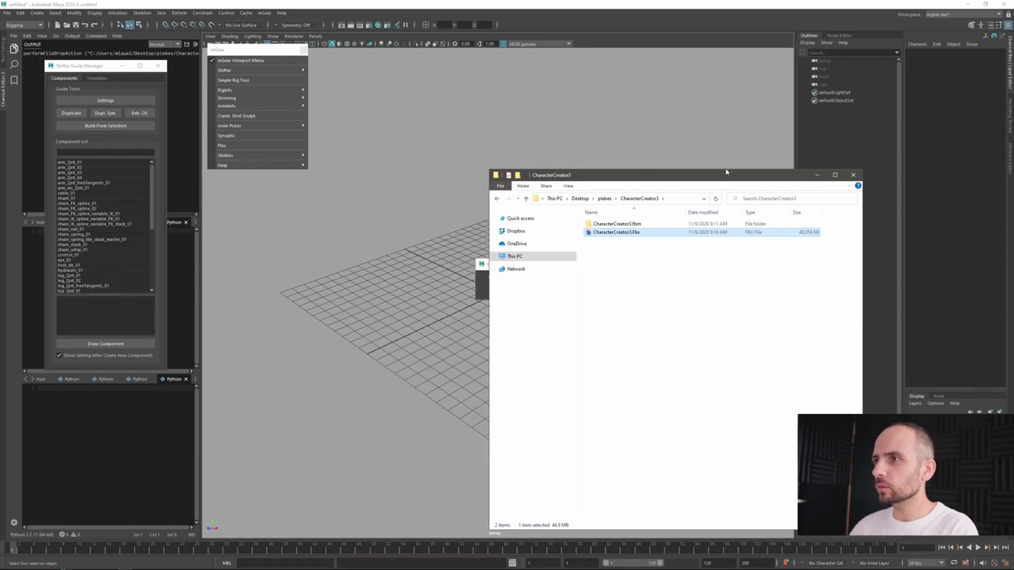
pyautogui.click(480, 278)
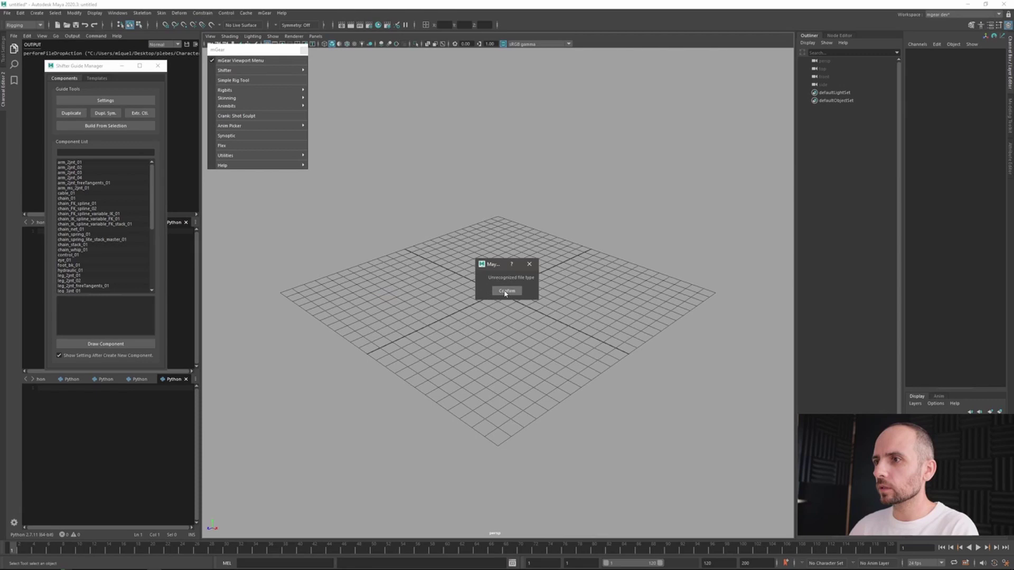
pyautogui.click(505, 293)
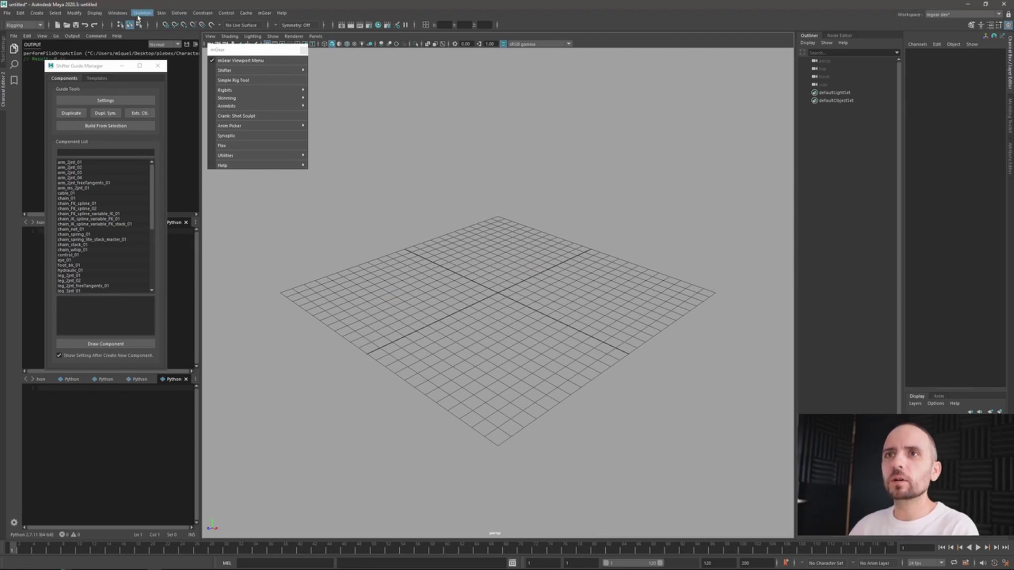
# Step: Load the fbxmaya.mll plug-in from the Plug-in Manager using an fbx search
pyautogui.click(117, 13)
pyautogui.moveTo(141, 88)
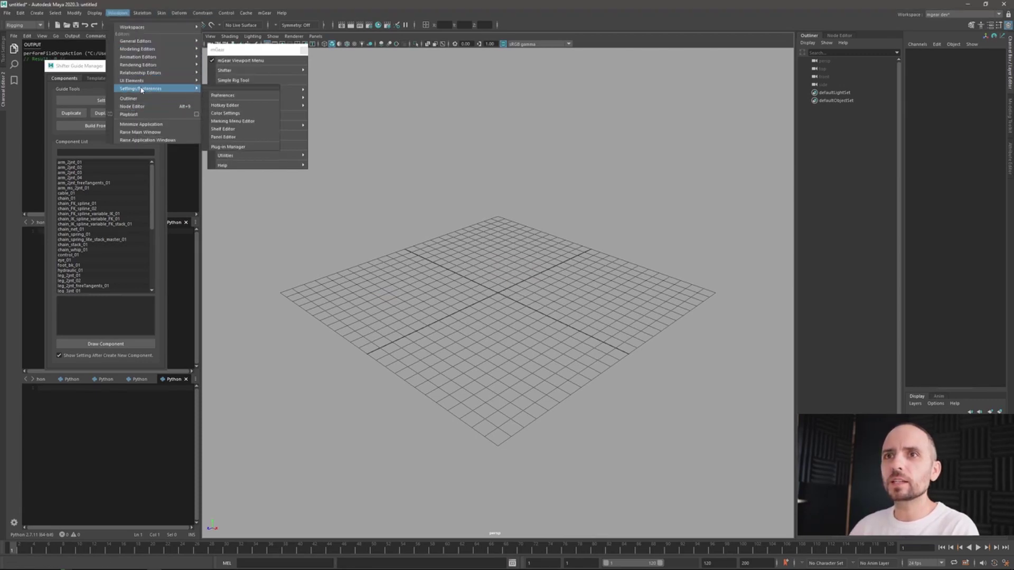
pyautogui.click(233, 147)
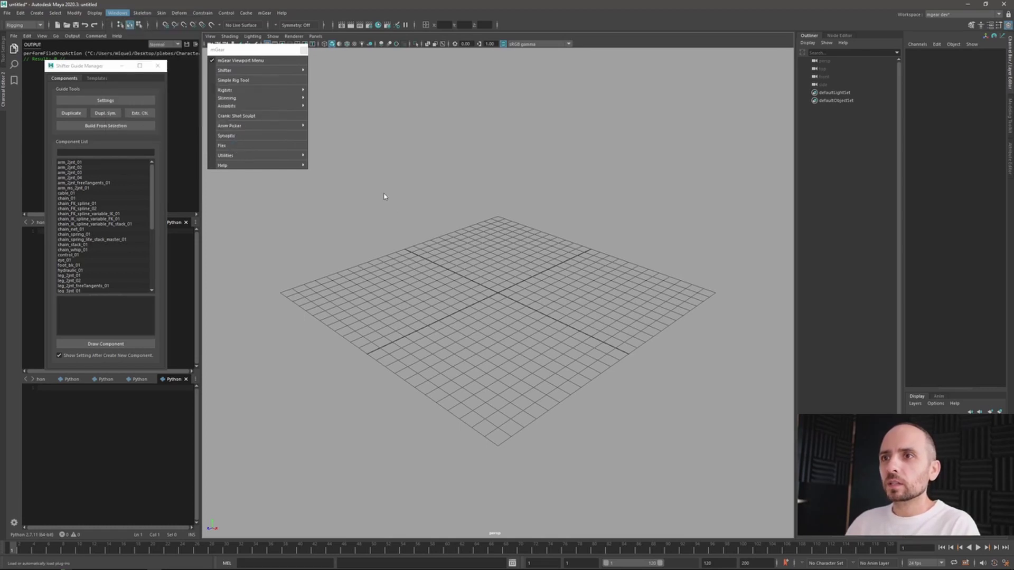
pyautogui.scroll(-12, 400, 331)
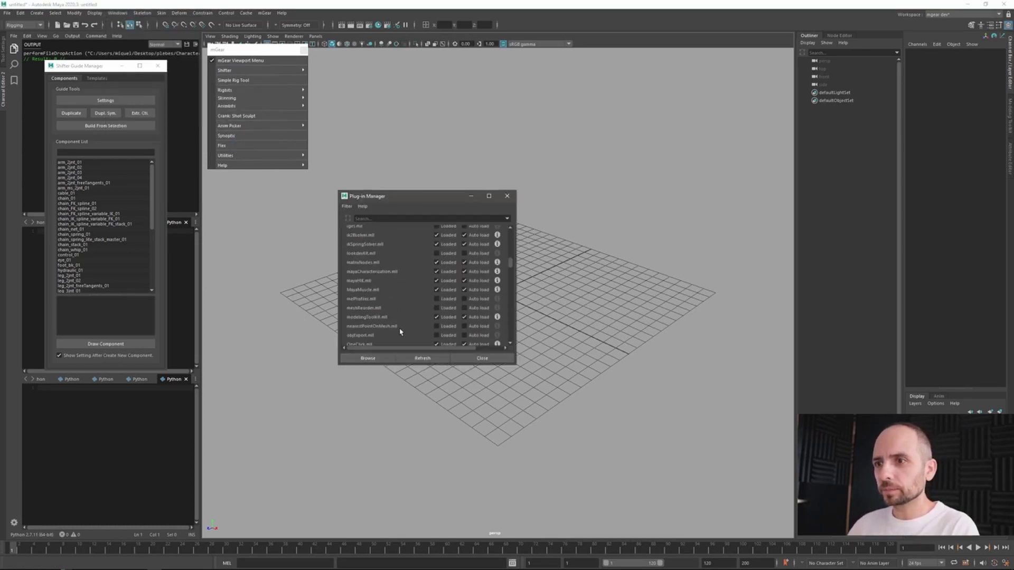
pyautogui.scroll(-4, 400, 332)
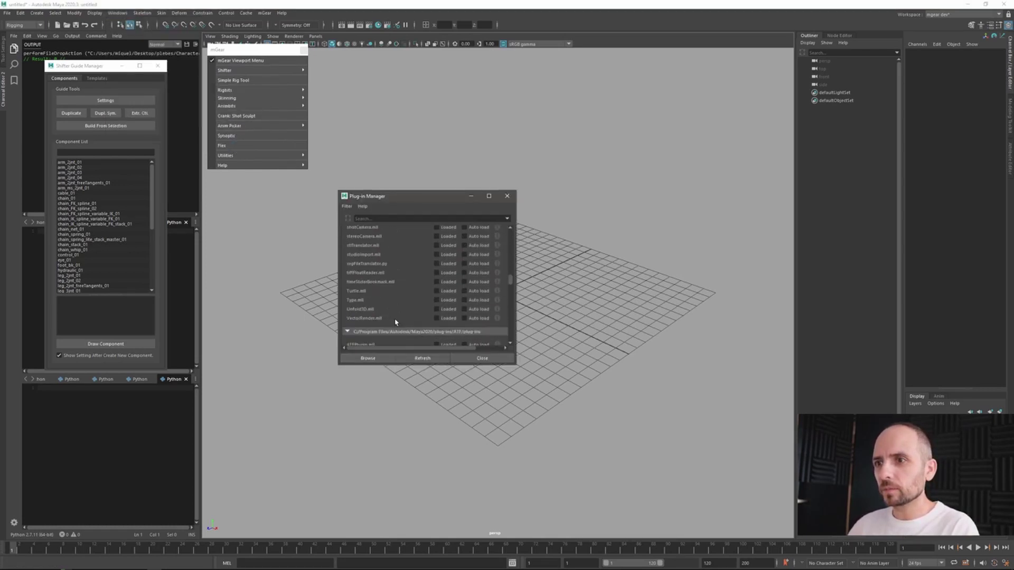
pyautogui.scroll(1, 395, 322)
pyautogui.click(382, 217)
pyautogui.write('ti')
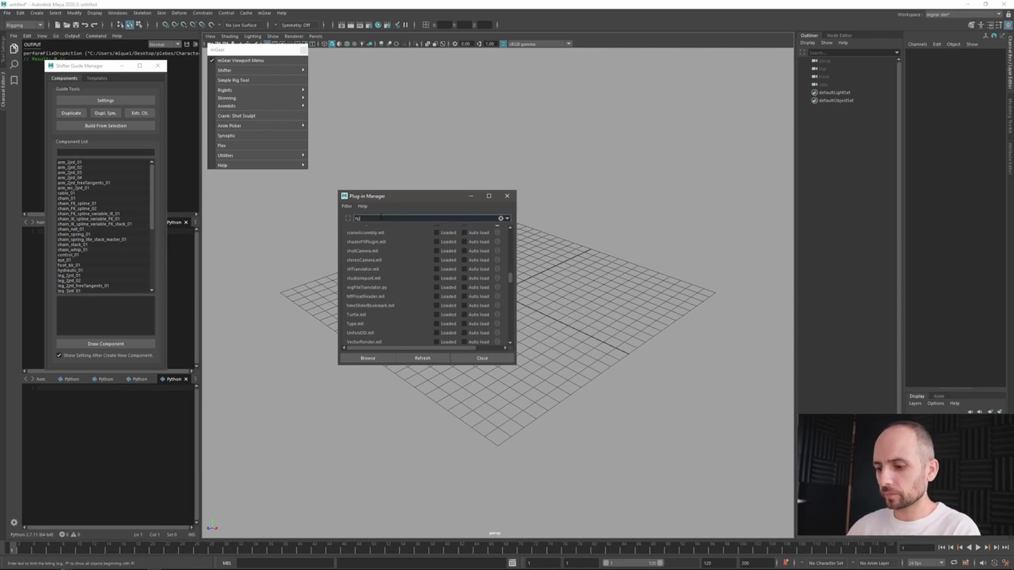
pyautogui.write('x')
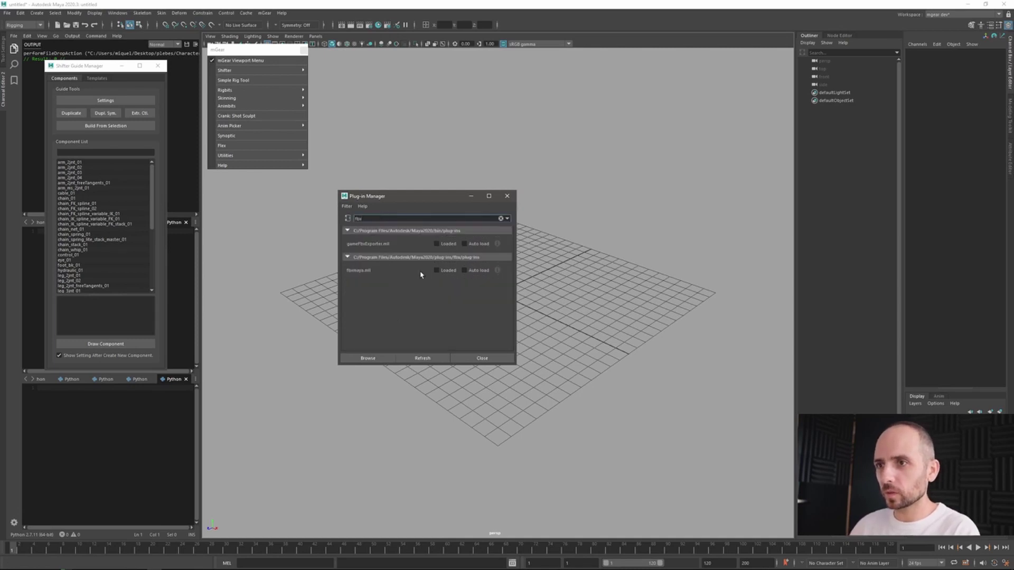
pyautogui.click(436, 271)
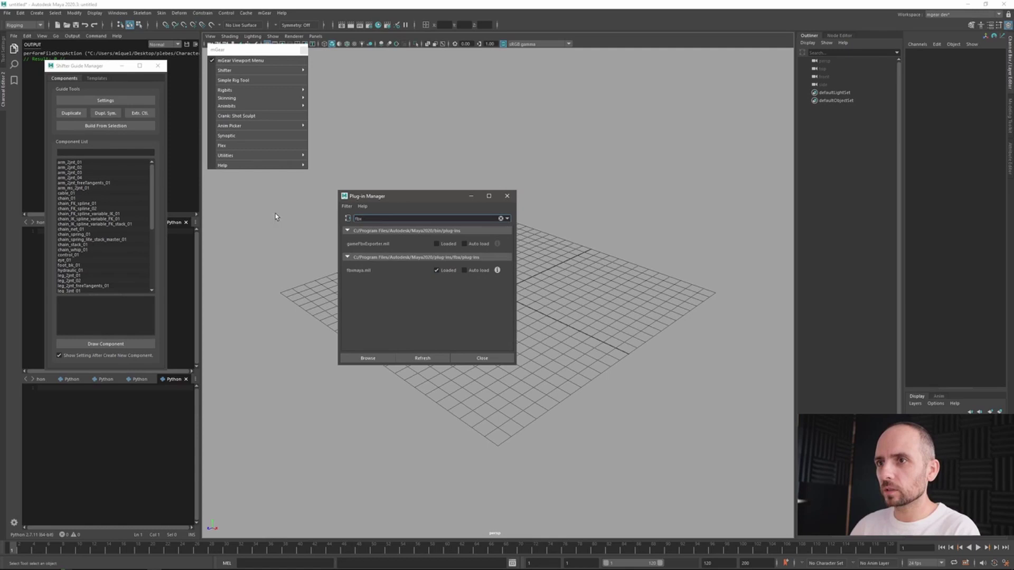
pyautogui.click(501, 218)
pyautogui.click(507, 196)
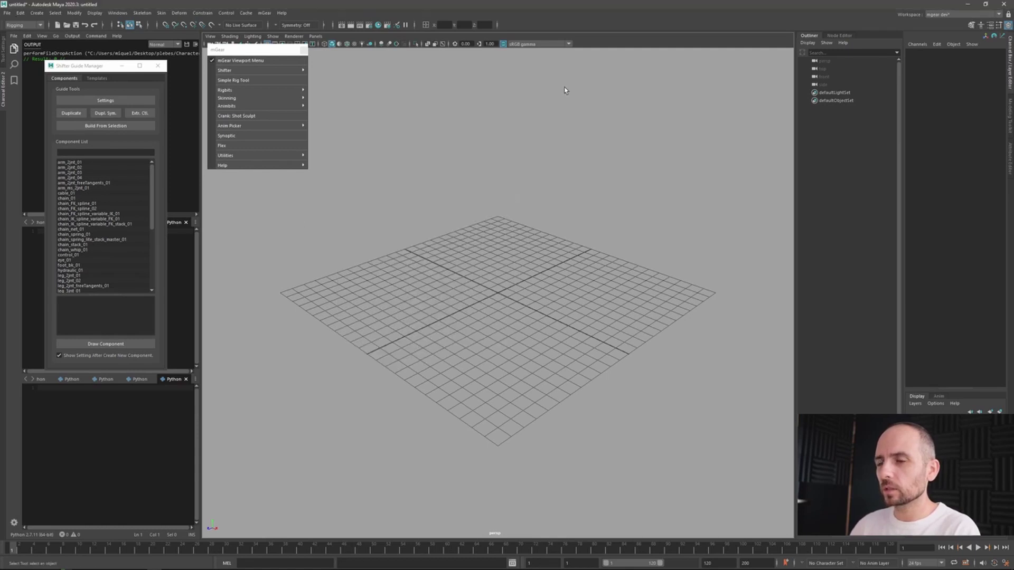
# Step: Drag CharacterCreator3.Fbx from the folder into the Maya viewport to import the character
pyautogui.hotkey('alt', 'Tab')
pyautogui.moveTo(629, 233); pyautogui.dragTo(404, 292)
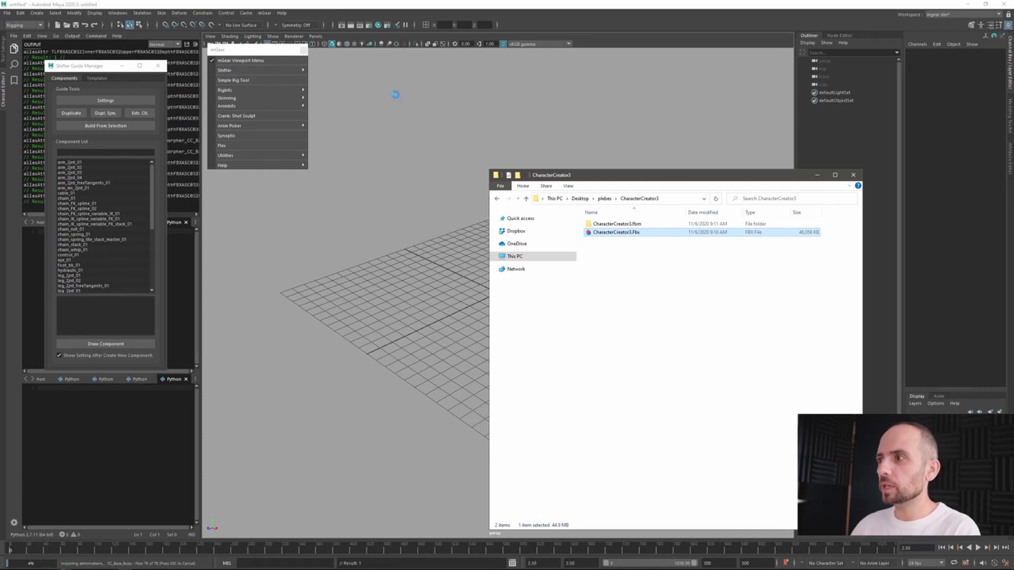
pyautogui.scroll(-10, 437, 136)
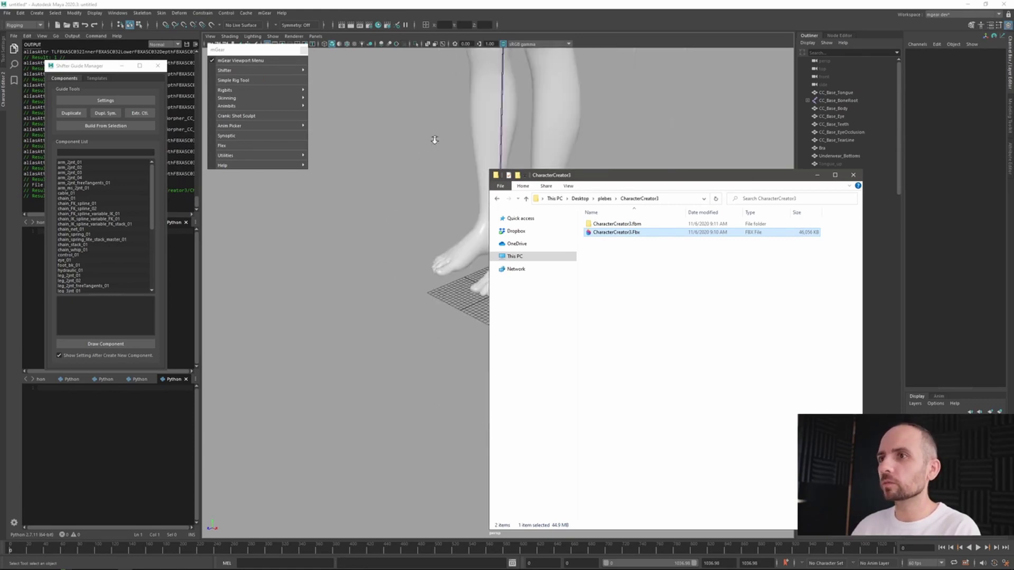
pyautogui.click(423, 153)
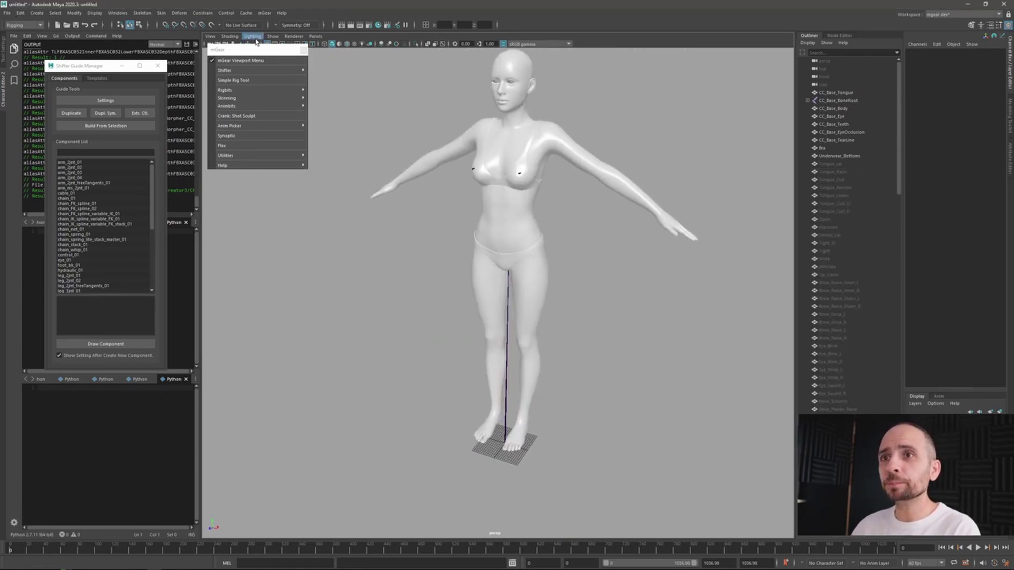
# Step: Open the mGear Plebes Rig Plebe window and review its Character Template list
pyautogui.moveTo(256, 70)
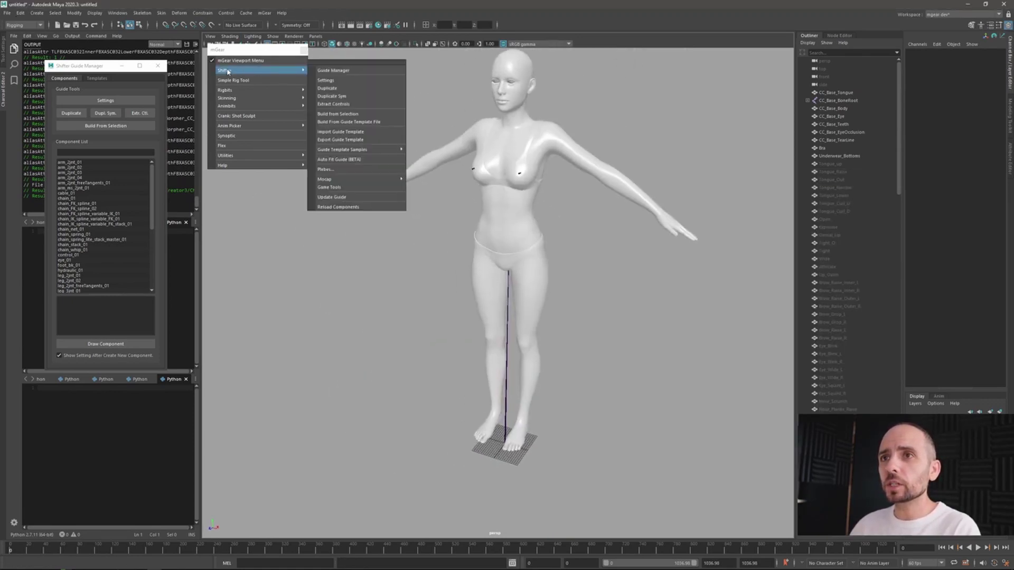
pyautogui.click(325, 169)
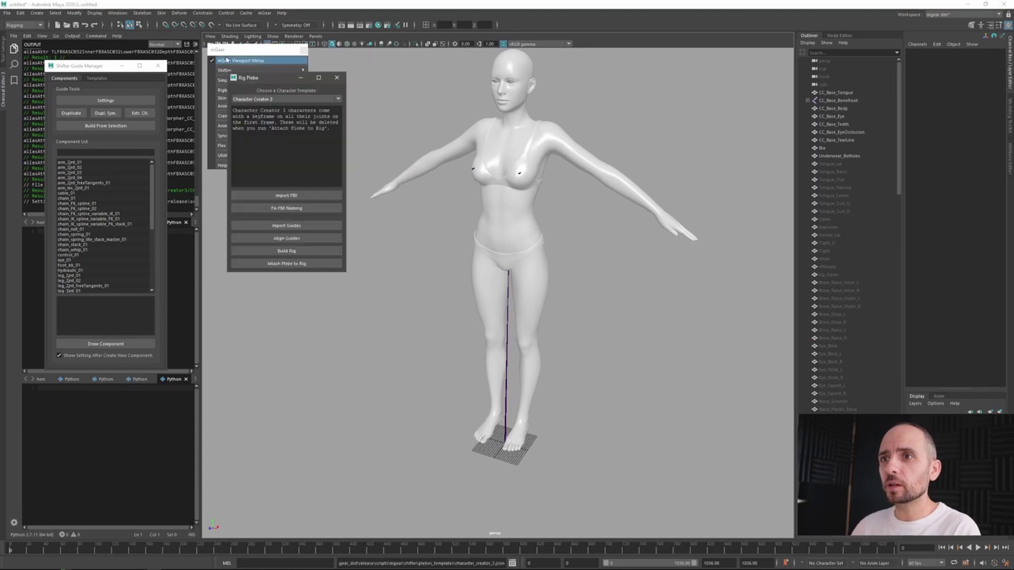
pyautogui.moveTo(279, 83); pyautogui.dragTo(318, 117)
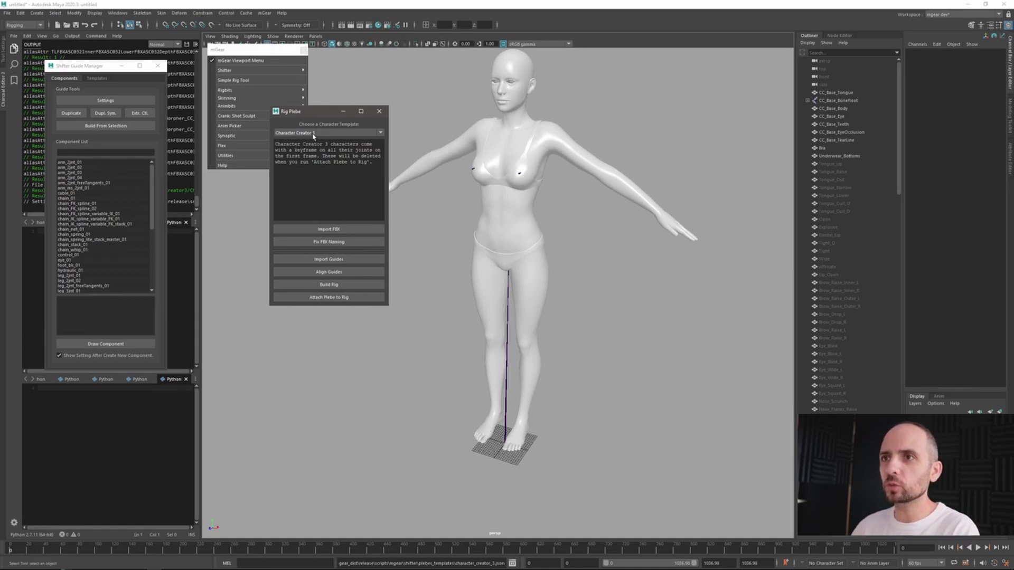
pyautogui.click(316, 135)
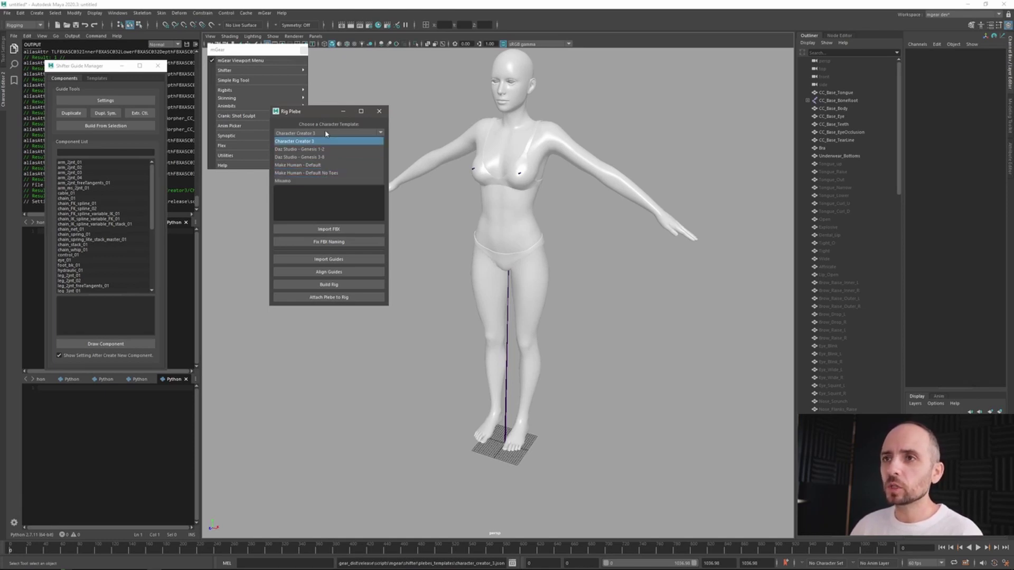
pyautogui.click(312, 141)
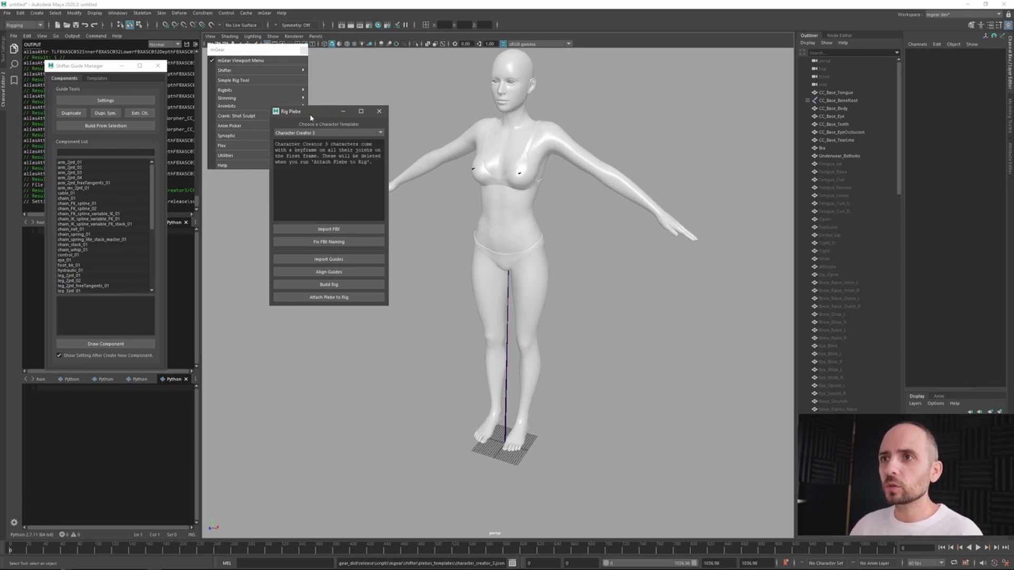
pyautogui.click(347, 227)
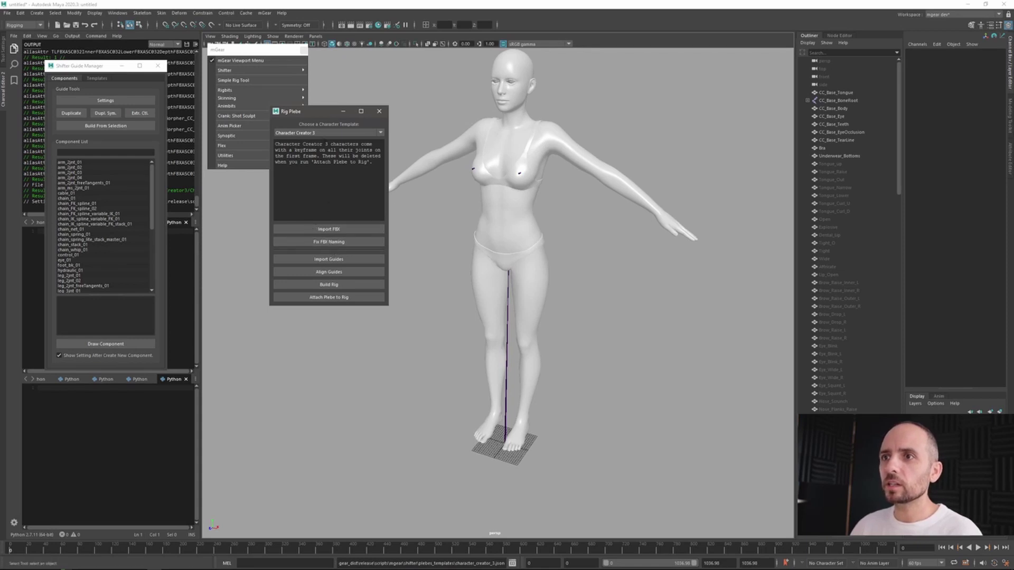
# Step: Try the Daz Studio and Make Human templates, then settle on Character Creator 3
pyautogui.click(324, 138)
pyautogui.click(316, 152)
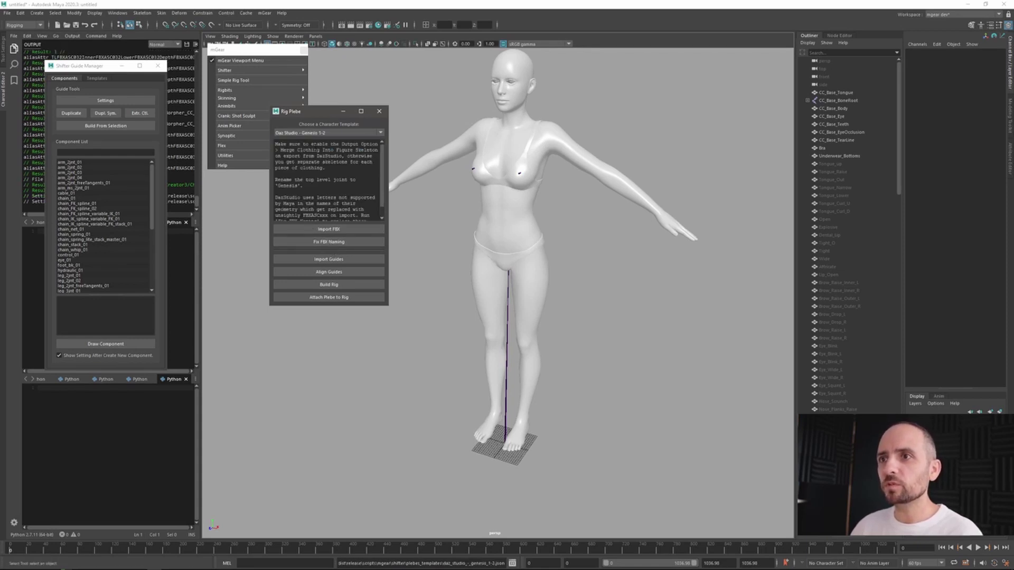
pyautogui.scroll(-1, 326, 179)
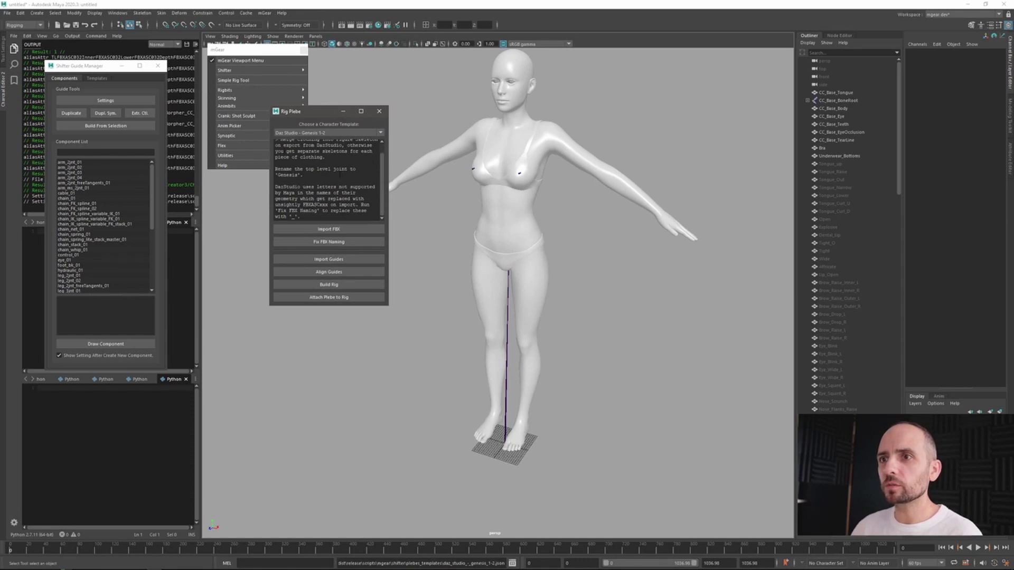
pyautogui.click(341, 133)
pyautogui.click(333, 165)
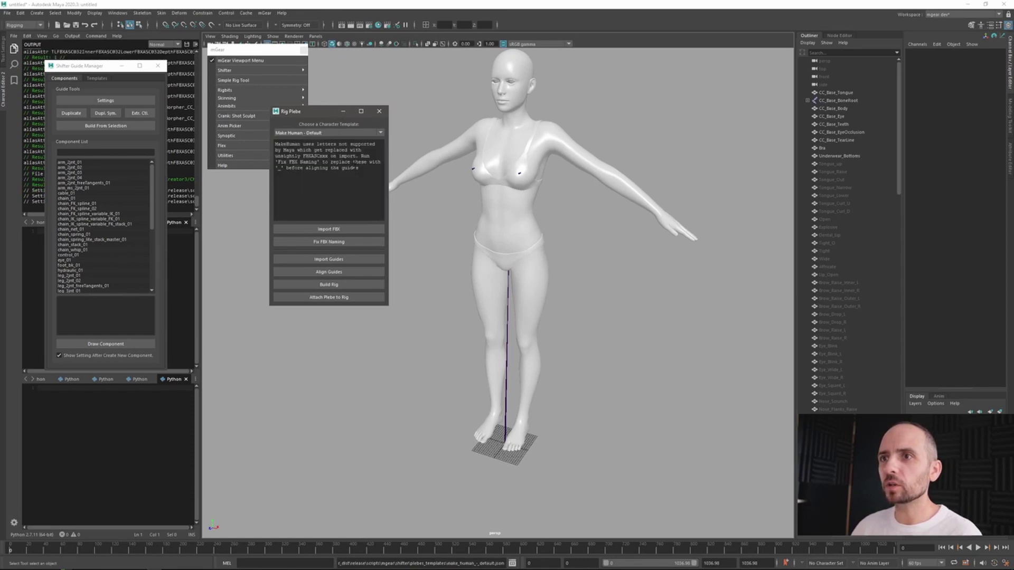
pyautogui.click(310, 135)
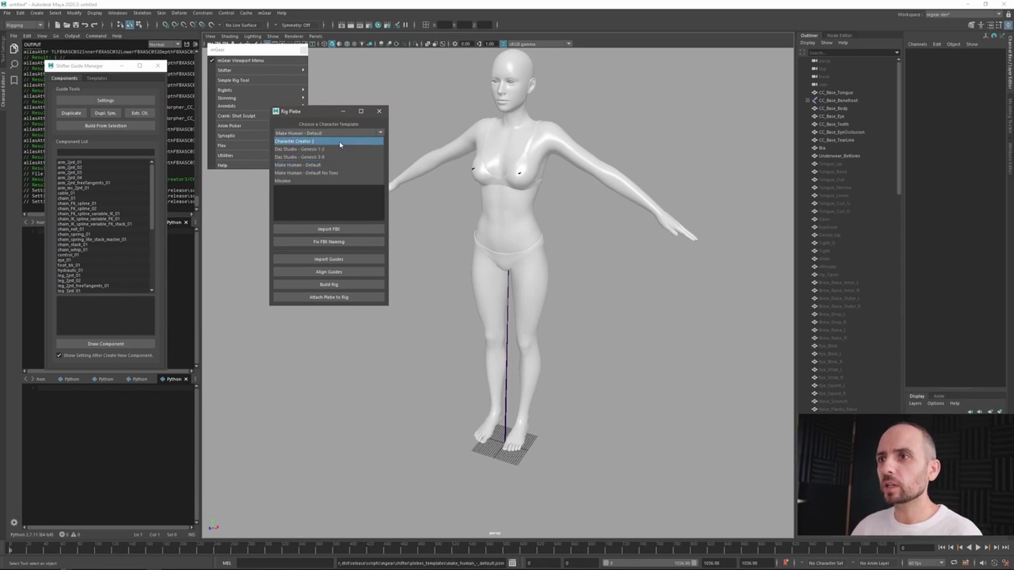
pyautogui.click(299, 141)
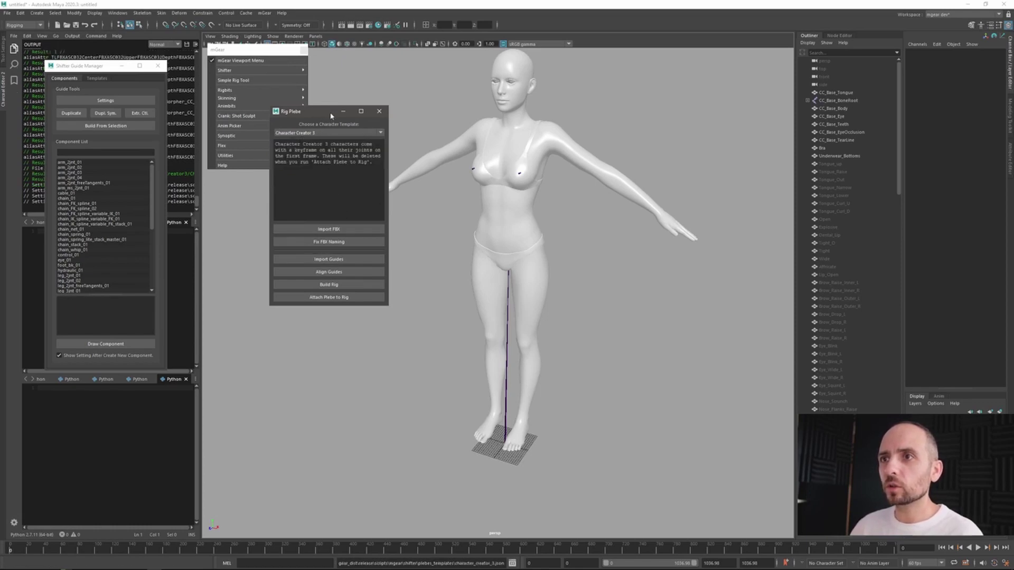
pyautogui.moveTo(332, 116); pyautogui.dragTo(294, 118)
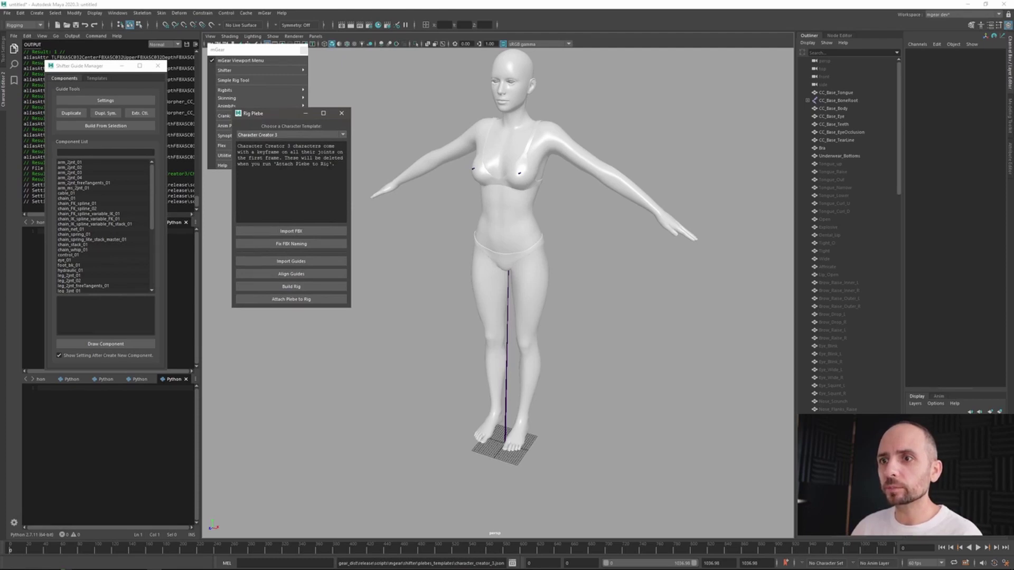
# Step: Import and align the Character Creator 3 guides, then build the mGear rig from them
pyautogui.click(305, 264)
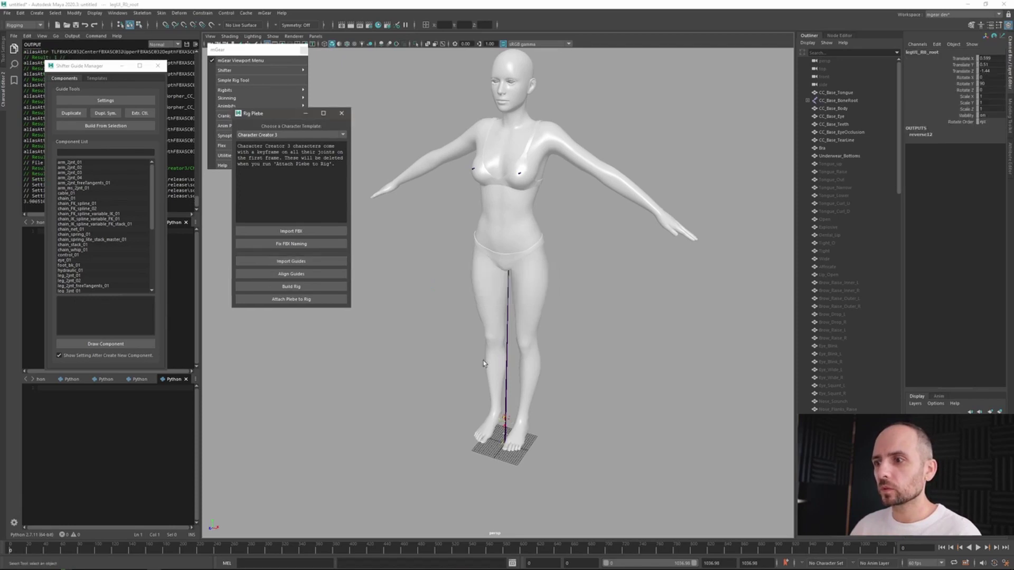
pyautogui.click(302, 275)
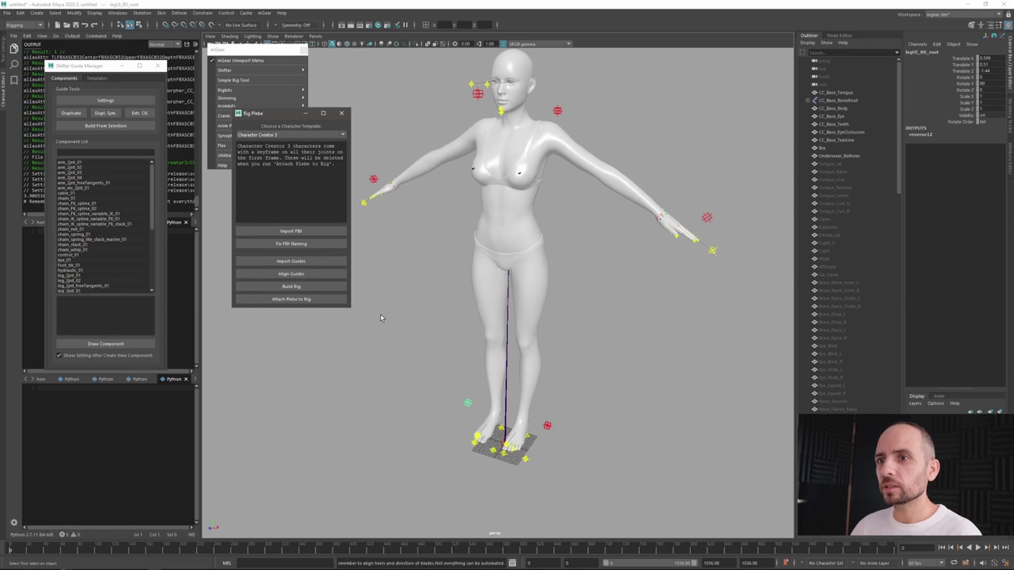
pyautogui.click(312, 289)
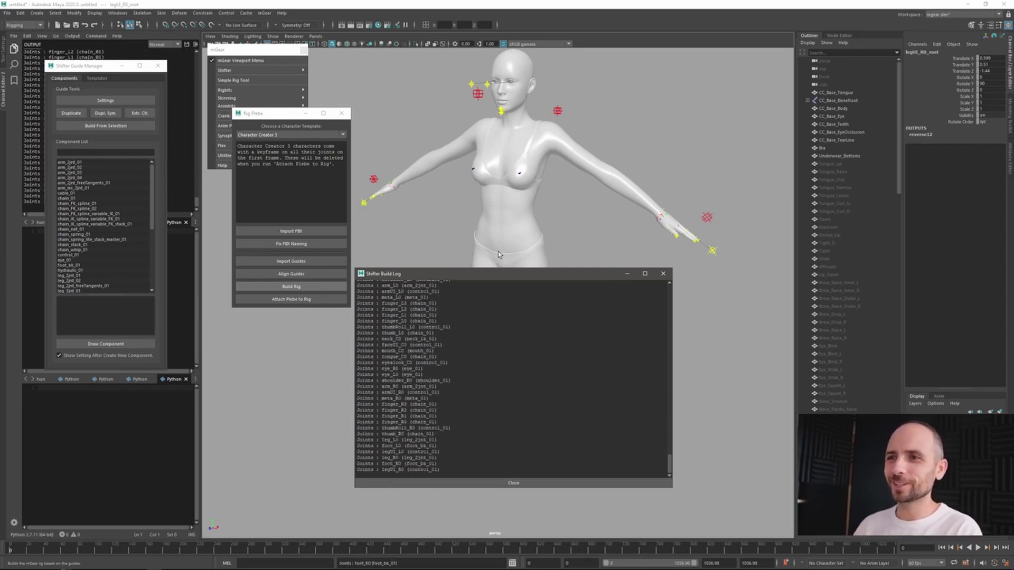
# Step: Close the Shifter Build Log, attach the Plebe skeleton to the rig, and select leg_L0_ik_ctl
pyautogui.click(662, 275)
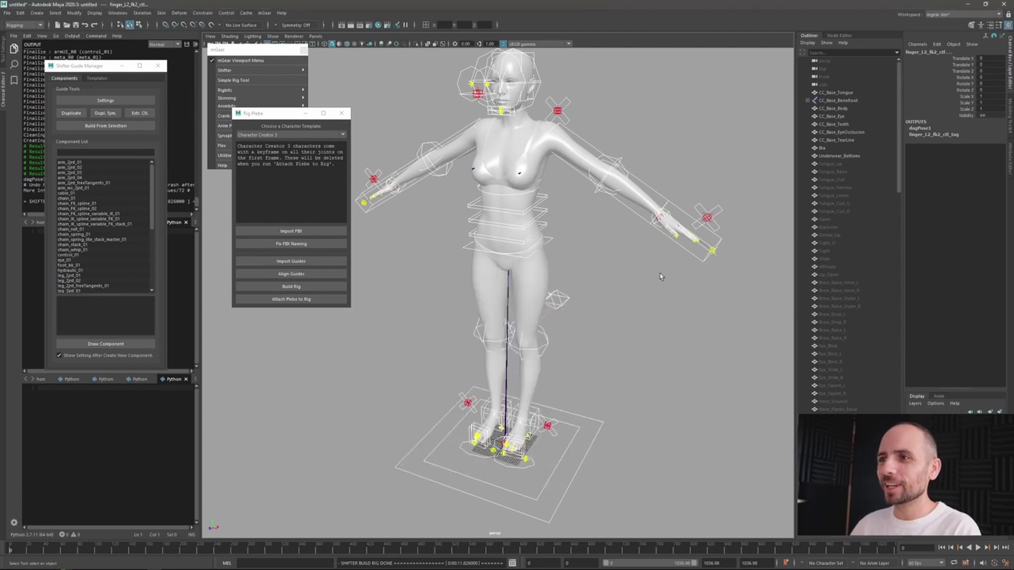
pyautogui.click(307, 301)
pyautogui.keyDown('alt'); pyautogui.moveTo(565, 388); pyautogui.dragTo(516, 355); pyautogui.keyUp('alt')
pyautogui.click(488, 404)
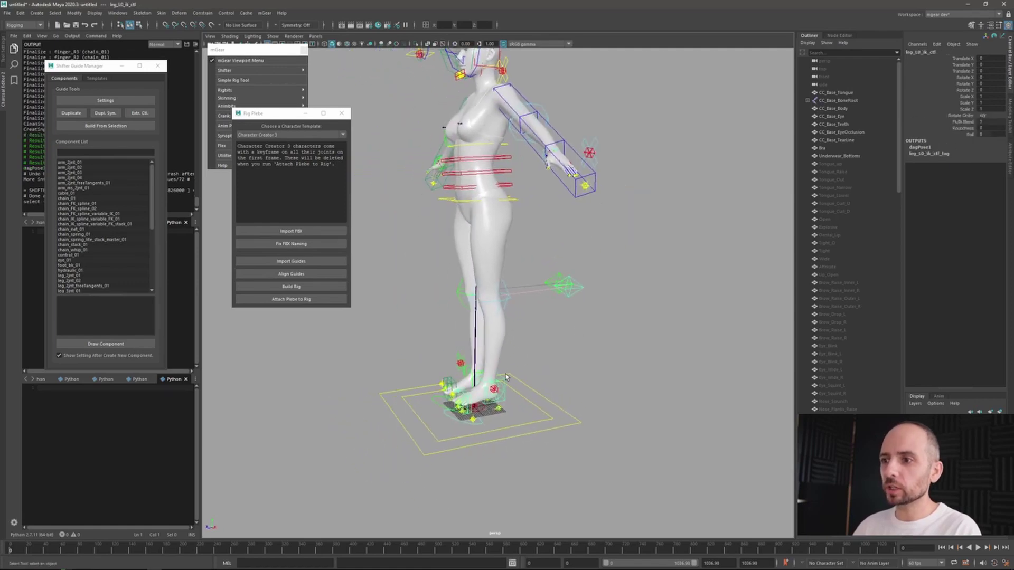
# Step: Orbit and zoom around the rigged character to inspect its legs and hips
pyautogui.scroll(5, 547, 194)
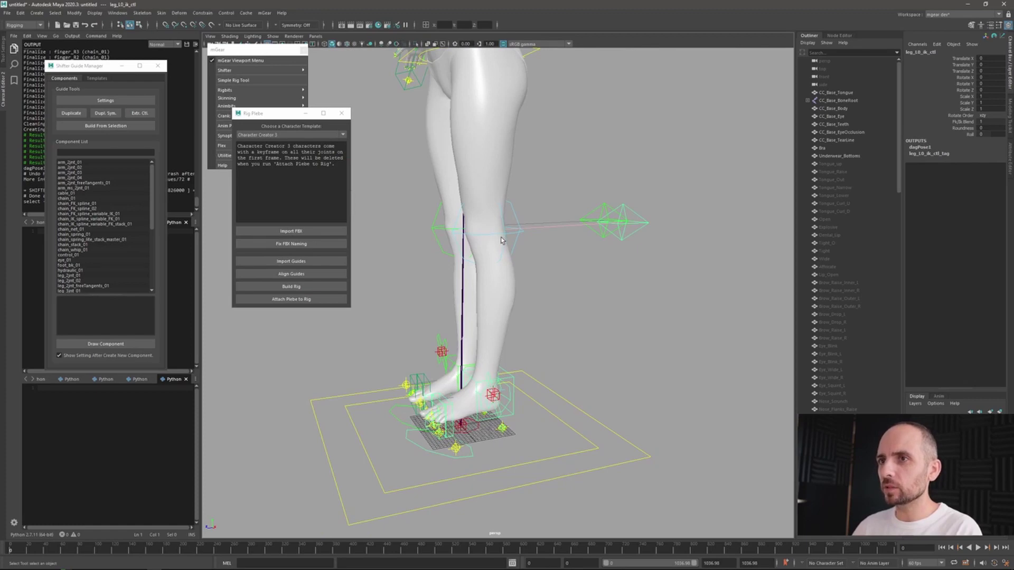
pyautogui.keyDown('alt'); pyautogui.moveTo(538, 214); pyautogui.dragTo(464, 204); pyautogui.keyUp('alt')
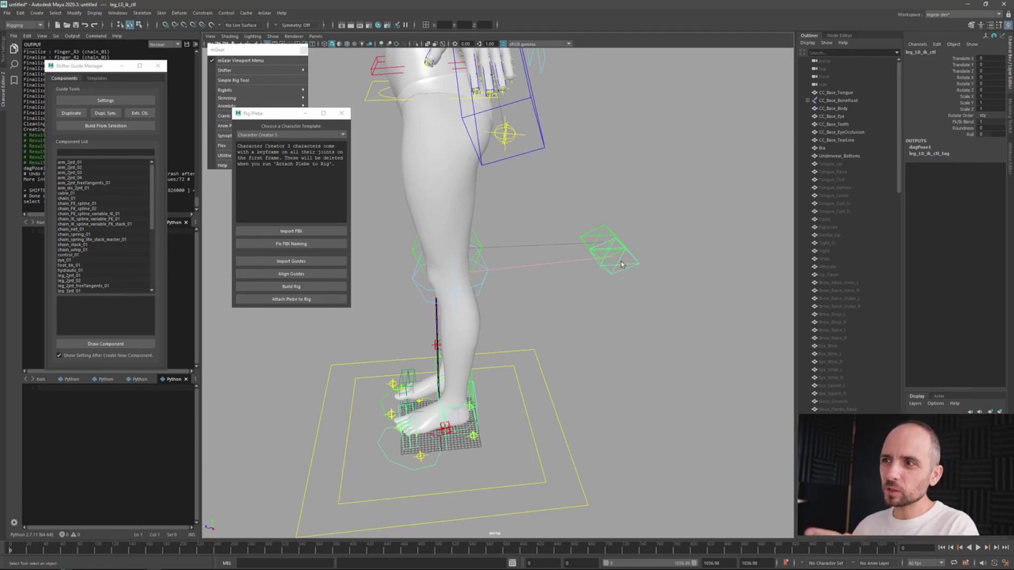
pyautogui.keyDown('alt'); pyautogui.moveTo(506, 315); pyautogui.dragTo(569, 349); pyautogui.keyUp('alt')
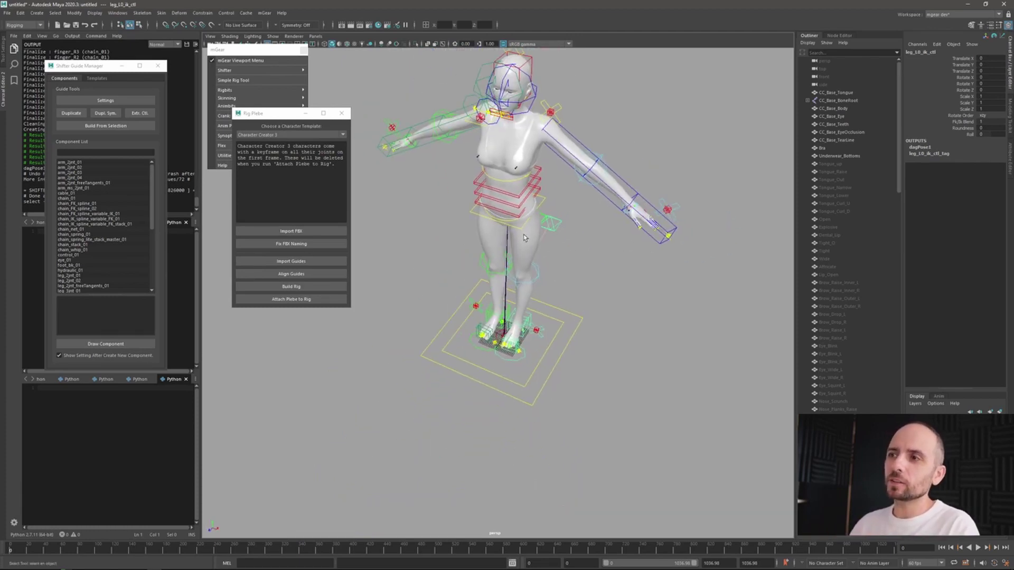
pyautogui.scroll(4, 565, 240)
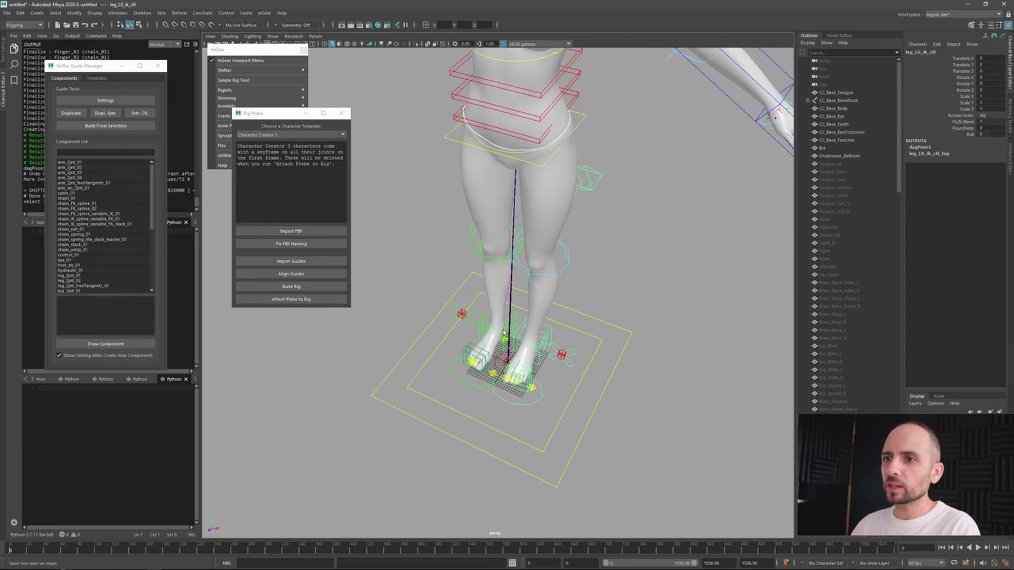
pyautogui.scroll(3, 607, 365)
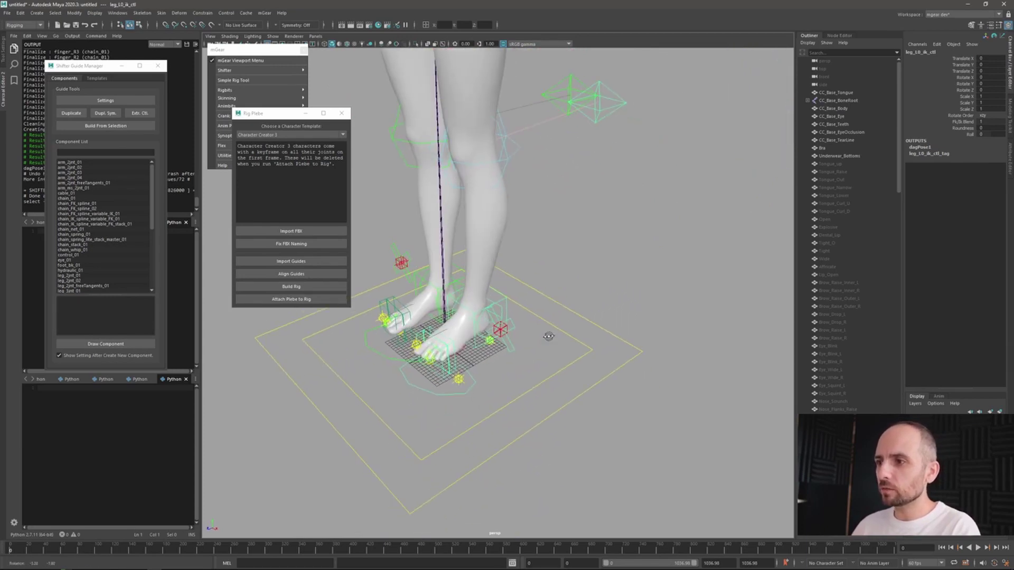
pyautogui.scroll(2, 488, 349)
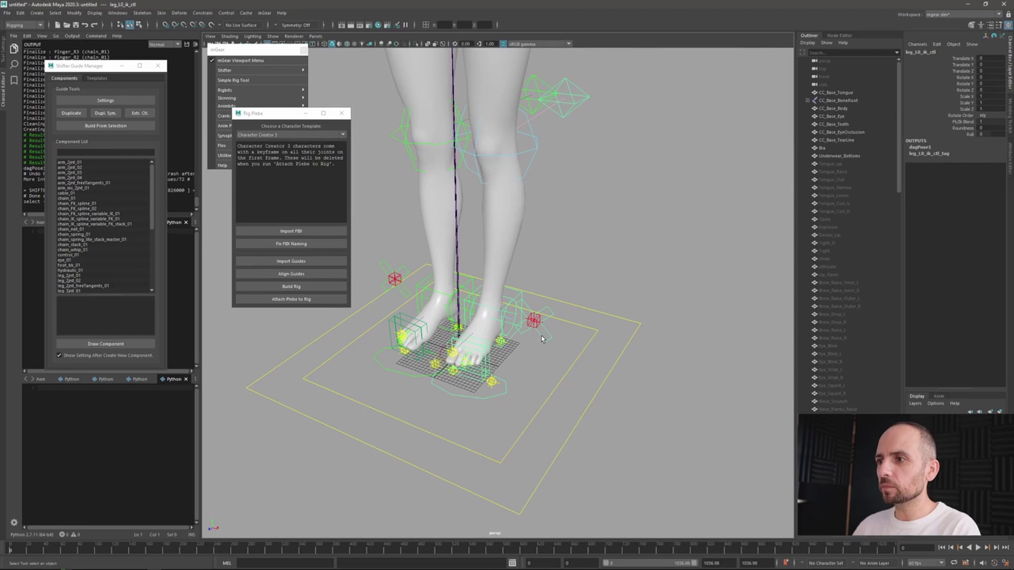
# Step: Set Reverse to 1 on the left leg settings control legUI_L0_ctl
pyautogui.click(467, 353)
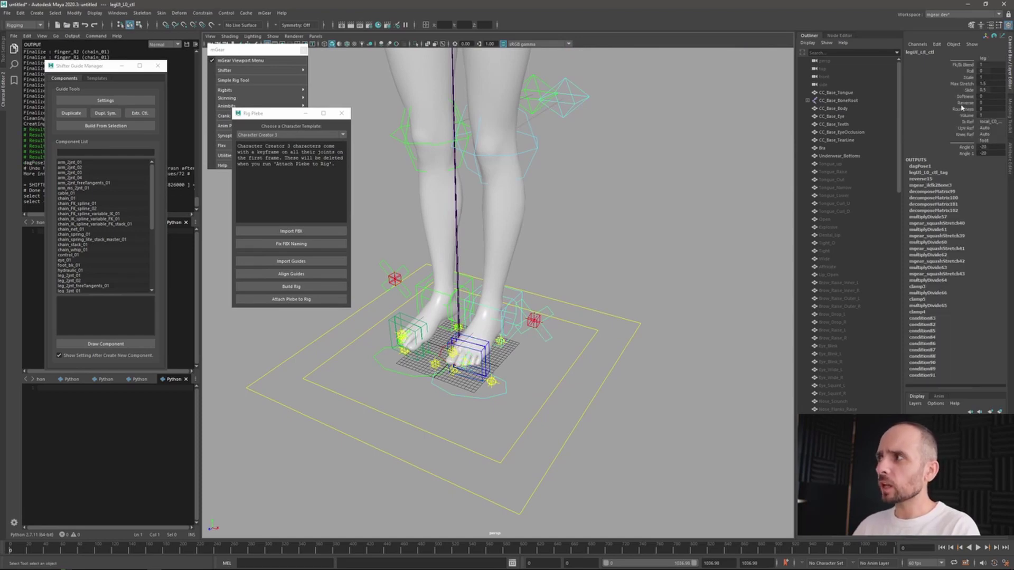
pyautogui.keyDown('alt'); pyautogui.moveTo(729, 290); pyautogui.dragTo(692, 193, button='middle'); pyautogui.keyUp('alt')
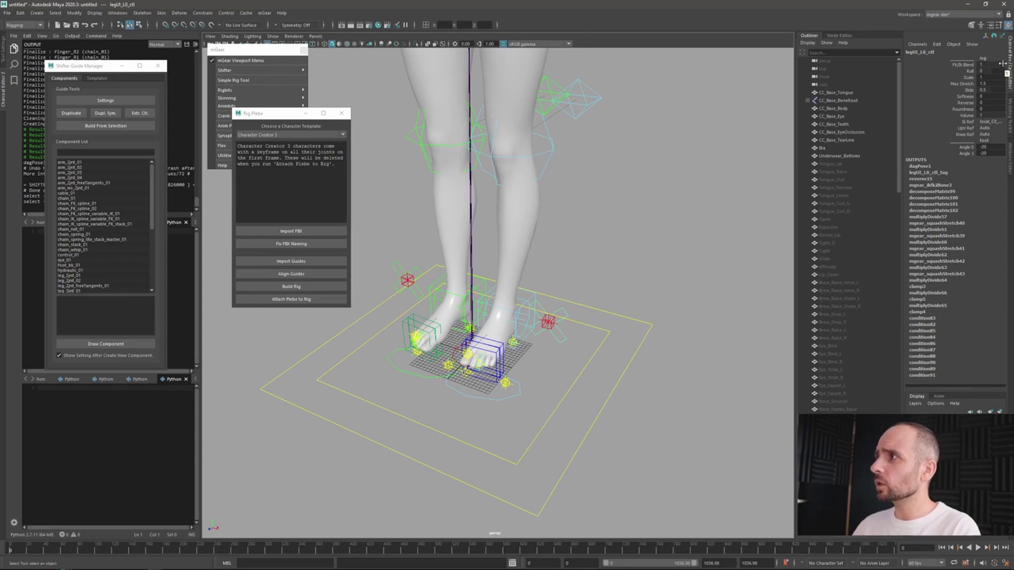
pyautogui.click(993, 103)
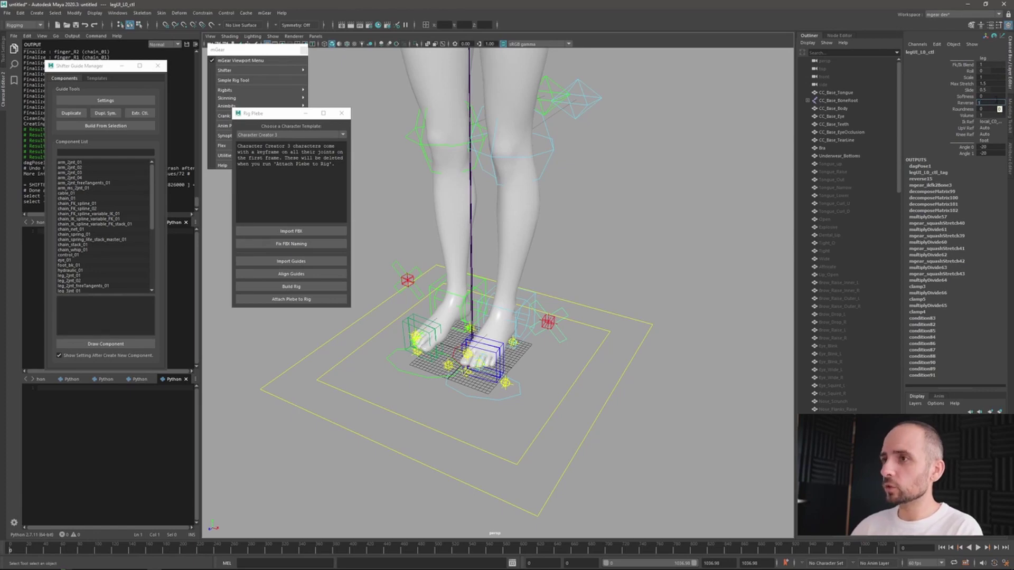
pyautogui.write('1')
pyautogui.press('Return')
# Step: Raise the left leg IK control to check the knee bends correctly
pyautogui.keyDown('alt'); pyautogui.moveTo(563, 120); pyautogui.dragTo(578, 122); pyautogui.keyUp('alt')
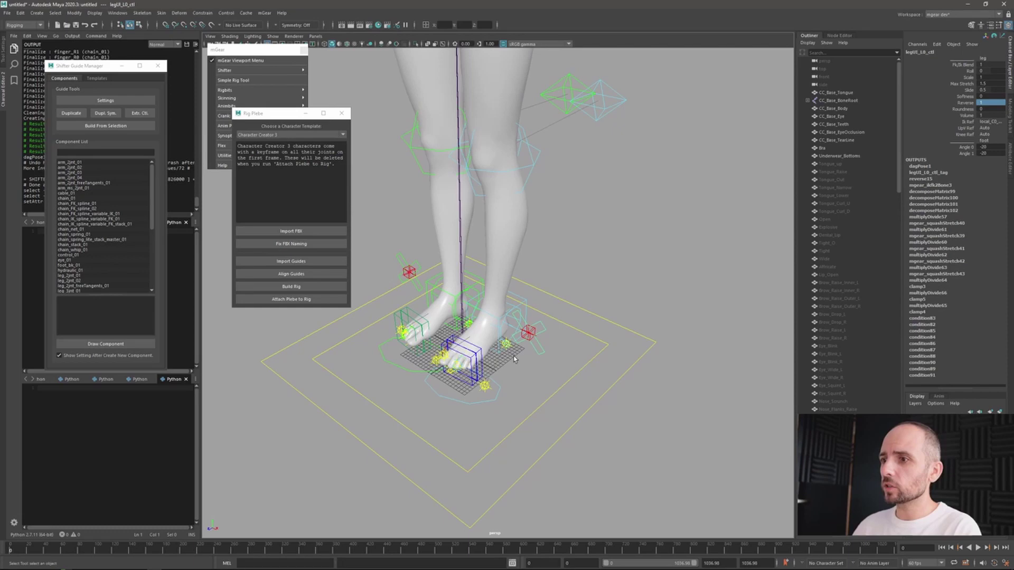
pyautogui.click(526, 301)
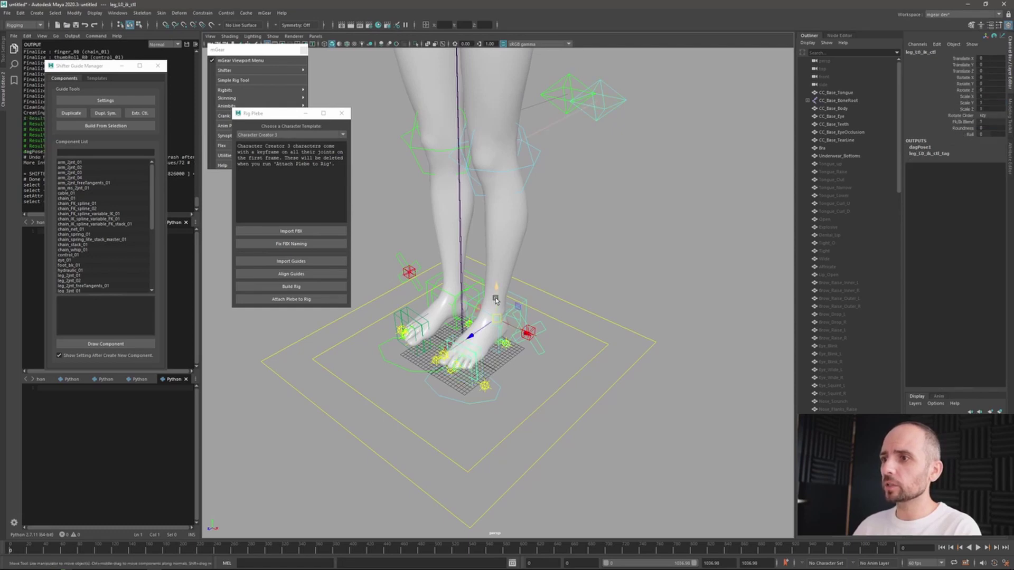
pyautogui.moveTo(502, 296); pyautogui.dragTo(512, 211)
pyautogui.keyDown('alt'); pyautogui.moveTo(512, 212); pyautogui.dragTo(457, 322); pyautogui.keyUp('alt')
# Step: Raise the right foot, then change legUI_R0_ctl's Reverse from 0 to 1
pyautogui.click(469, 271)
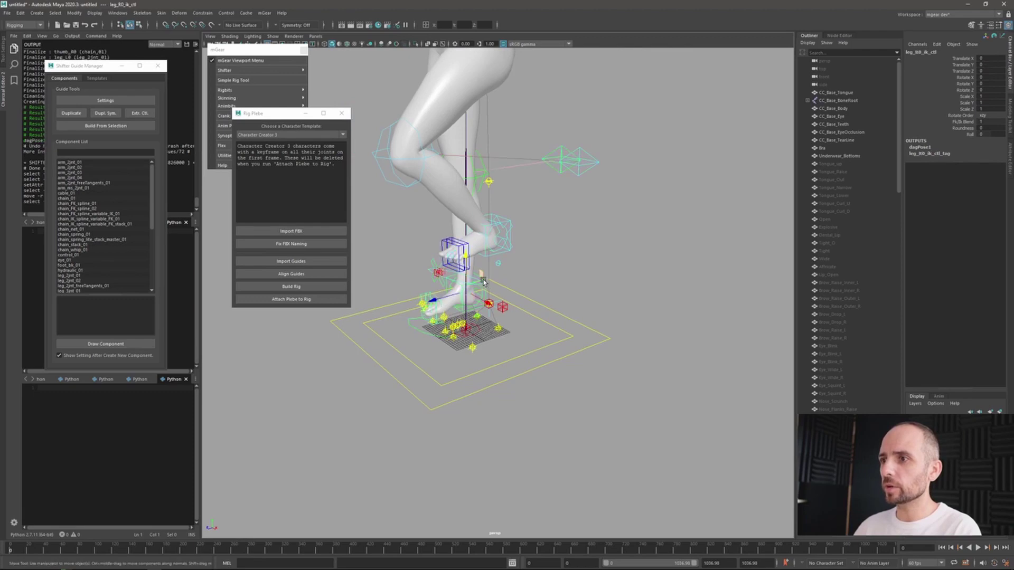
pyautogui.moveTo(457, 287); pyautogui.dragTo(424, 218)
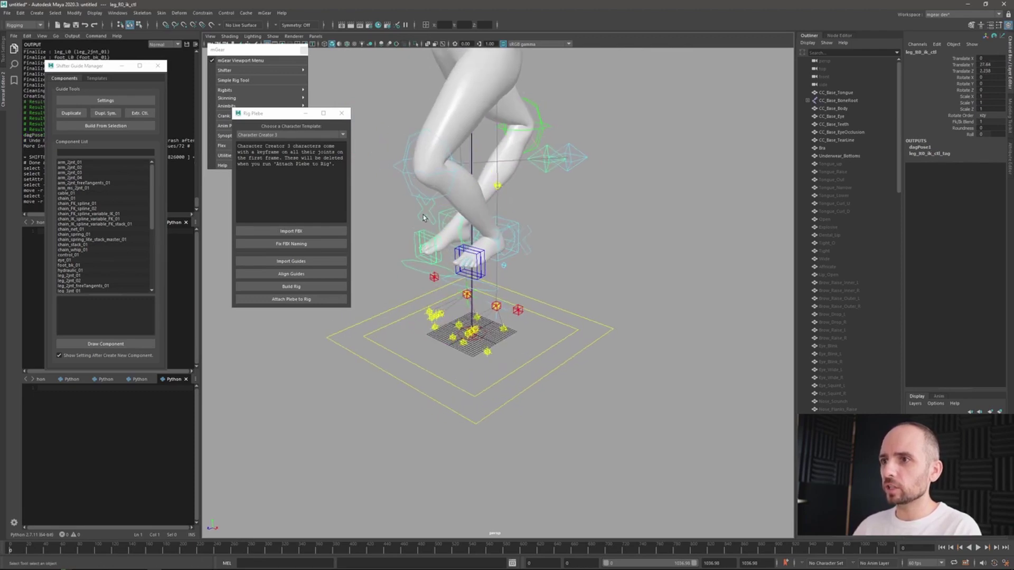
pyautogui.click(548, 221)
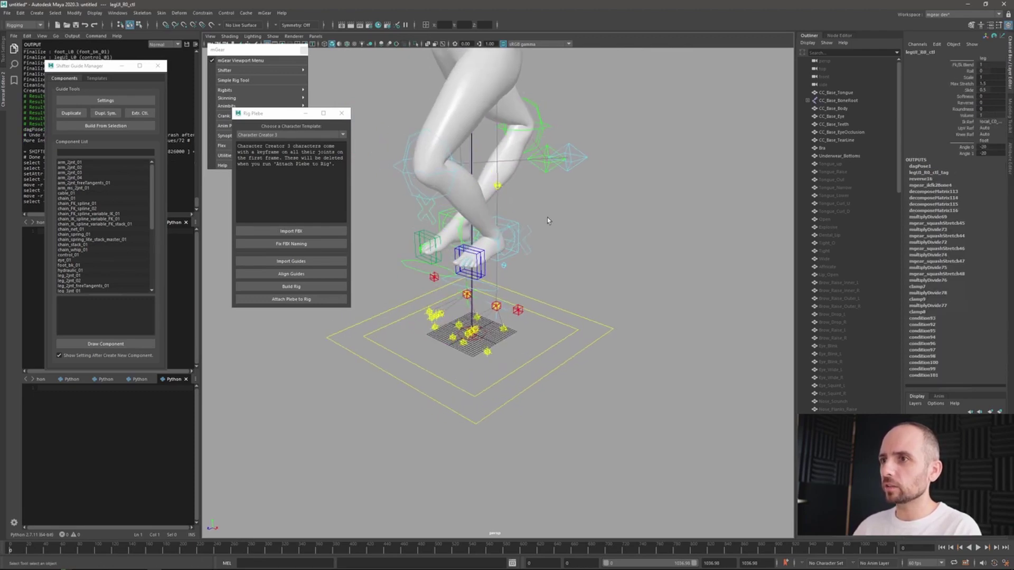
pyautogui.click(970, 104)
pyautogui.moveTo(545, 165); pyautogui.dragTo(558, 157, button='middle')
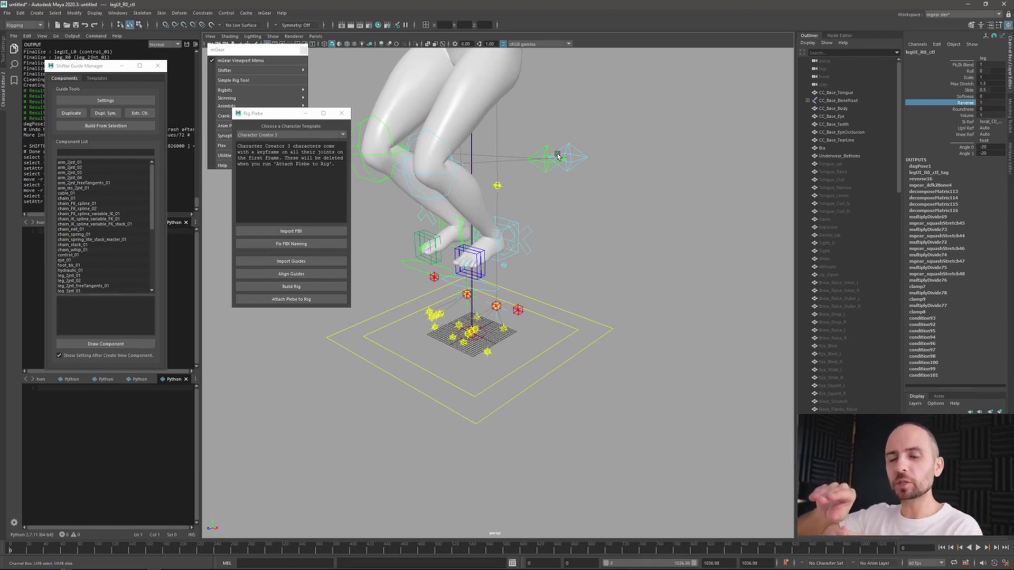
# Step: Orbit to a front view and move the left leg IK control to retest the knee
pyautogui.scroll(-5, 510, 170)
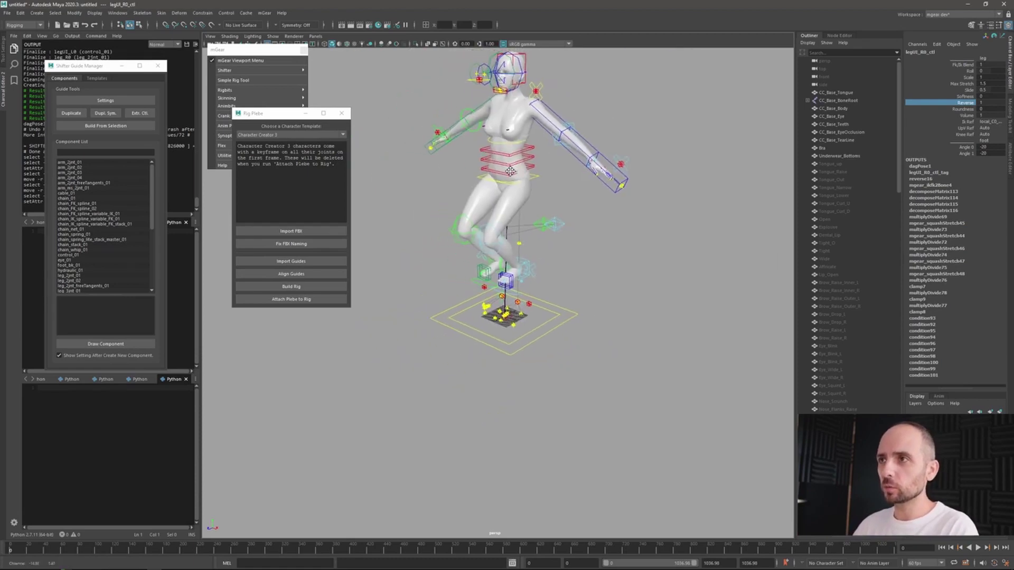
pyautogui.keyDown('alt'); pyautogui.moveTo(511, 171); pyautogui.dragTo(445, 352); pyautogui.keyUp('alt')
pyautogui.click(494, 334)
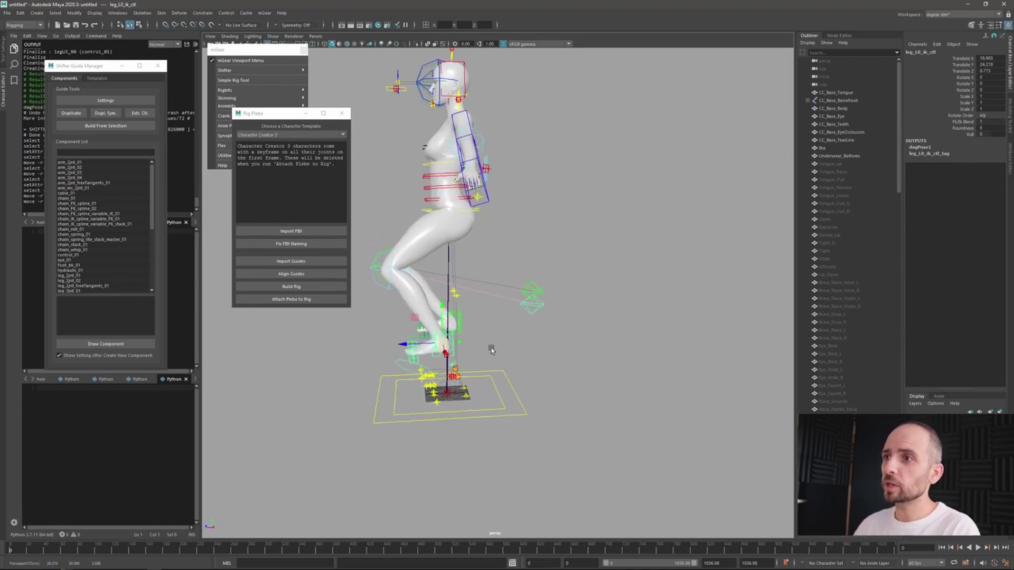